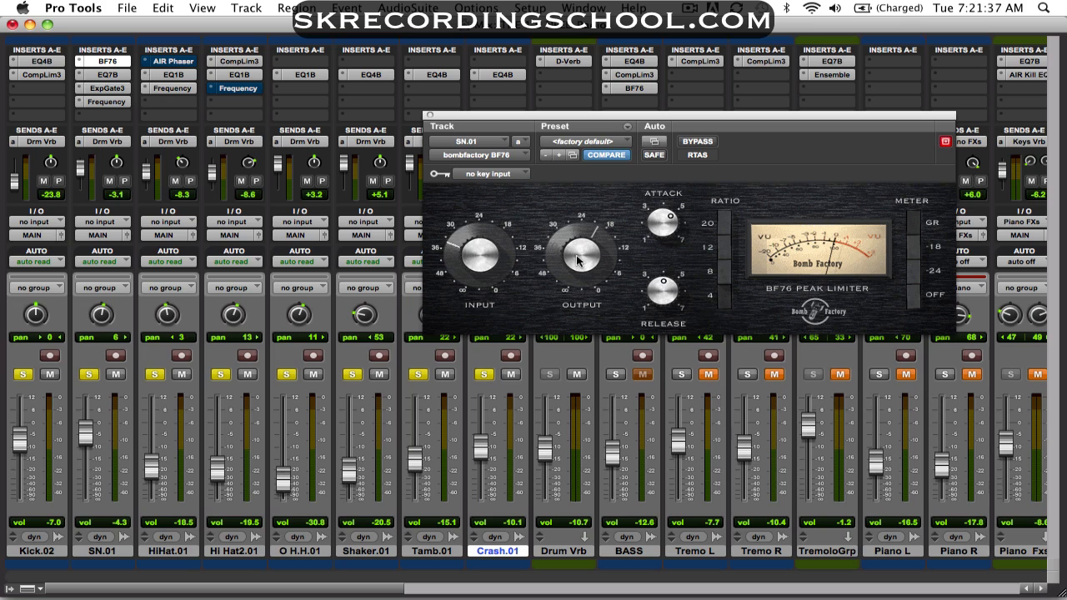
Close the BF76 plug-in window, then audition the drums by temporarily unsoloing and re-soloing HiHat.01, Hi Hat2.01 and O H.H.01.
left_click(430, 117)
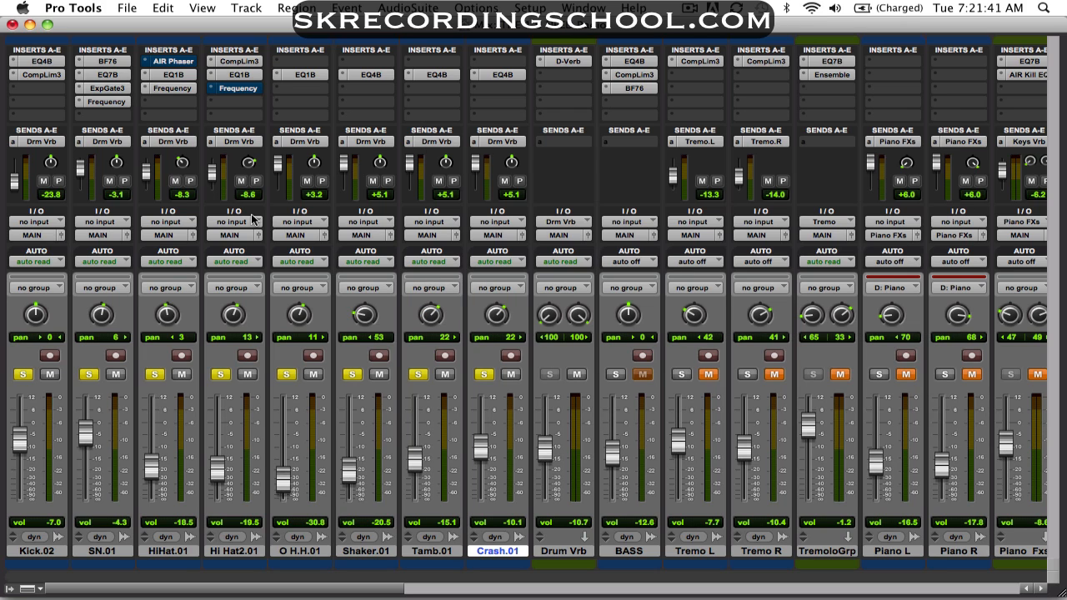
left_click(155, 375)
left_click(220, 374)
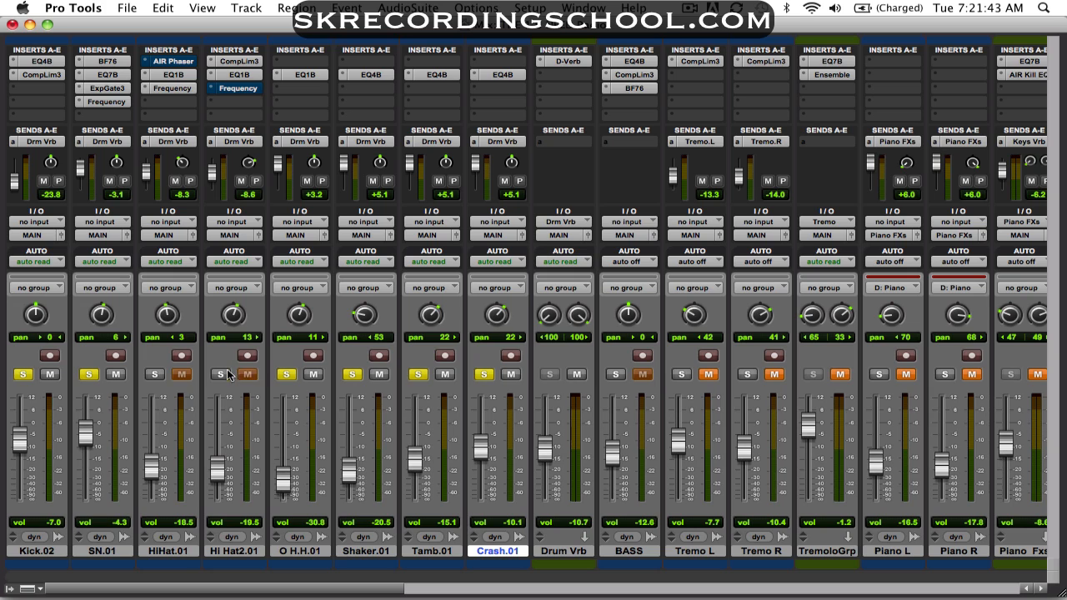
left_click(286, 375)
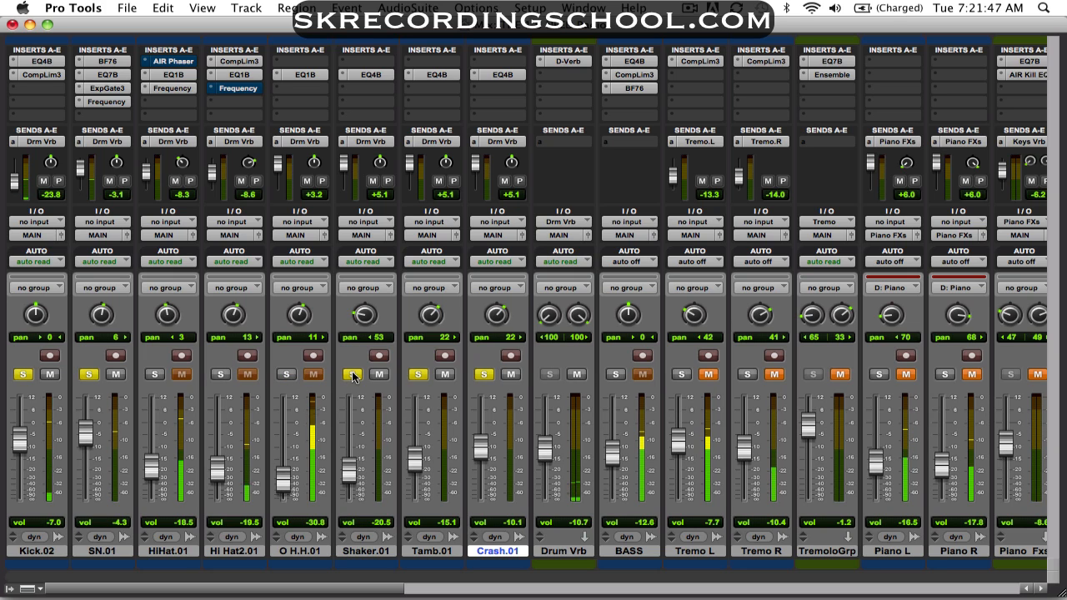
left_click(155, 374)
left_click(221, 375)
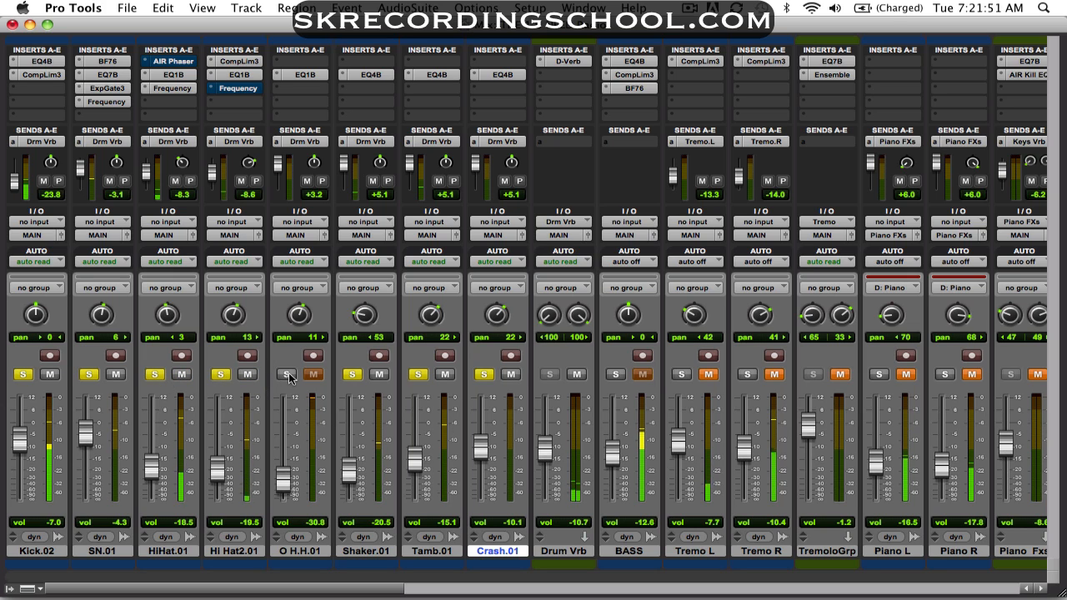
left_click(286, 374)
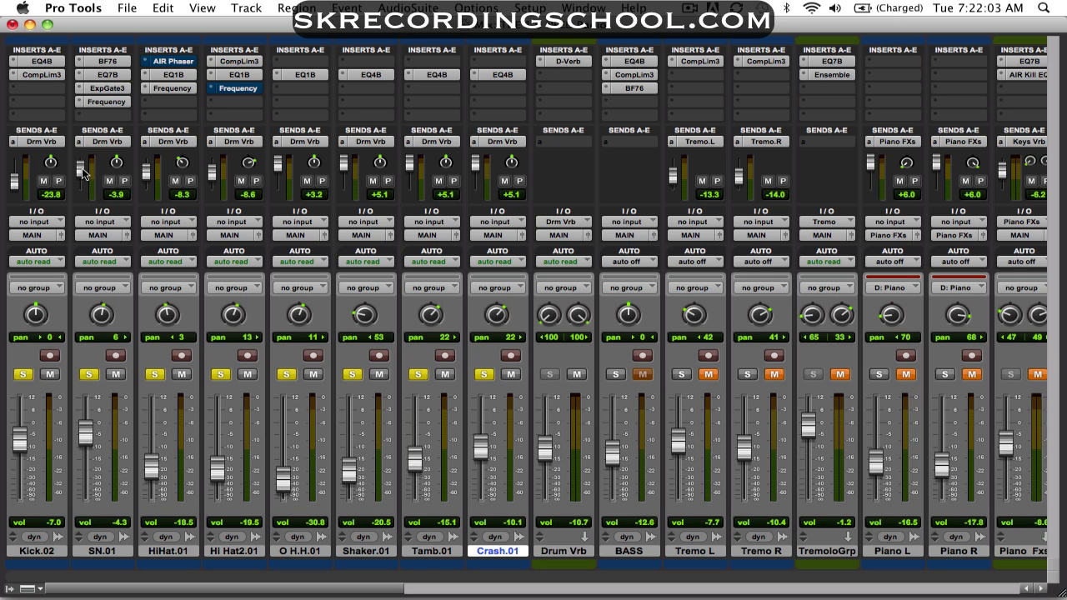
Lower the Drm Vrb send level to -5.9 dB on SN.01 and +2.4 dB on Shaker.01.
left_click_drag(82, 169, 81, 171)
left_click(107, 143)
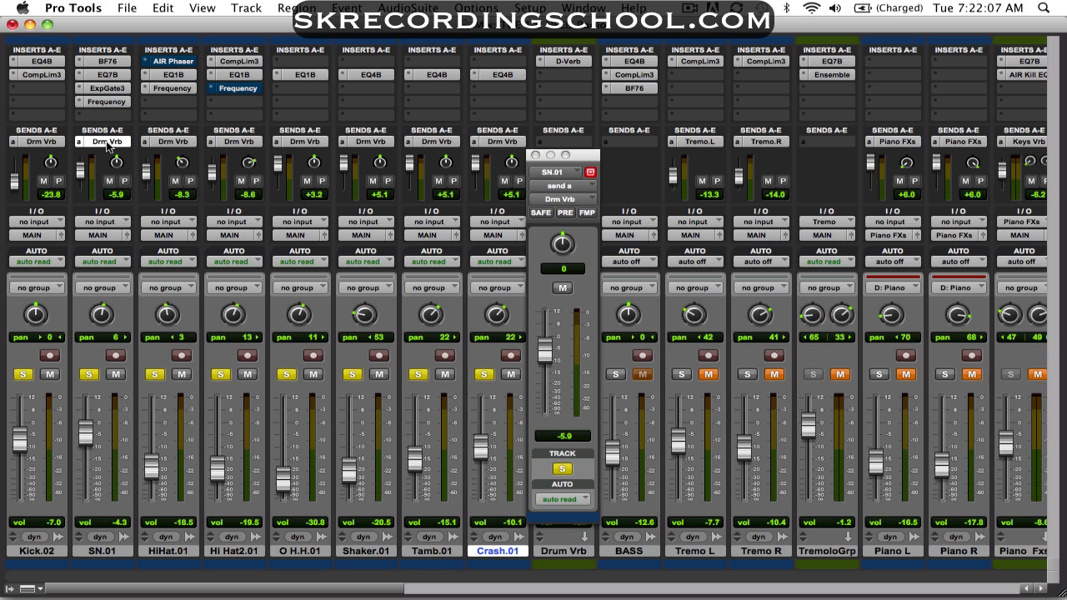
left_click(536, 155)
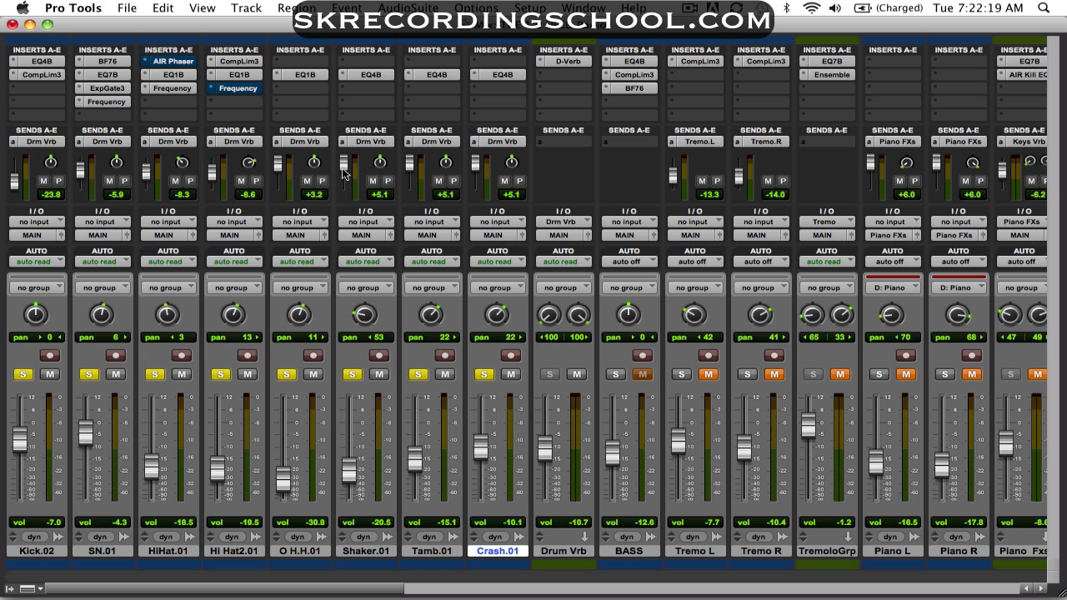
left_click_drag(343, 167, 345, 168)
Adjust the mix amount of the D-Verb plug-in on the Drum Vrb track and close its window.
left_click(571, 554)
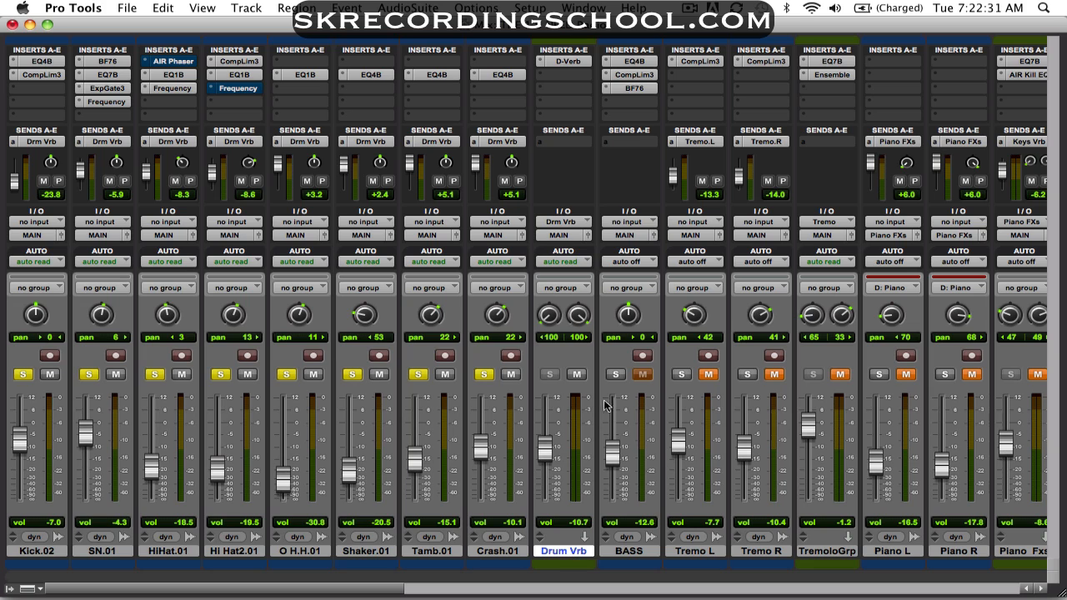
left_click(566, 62)
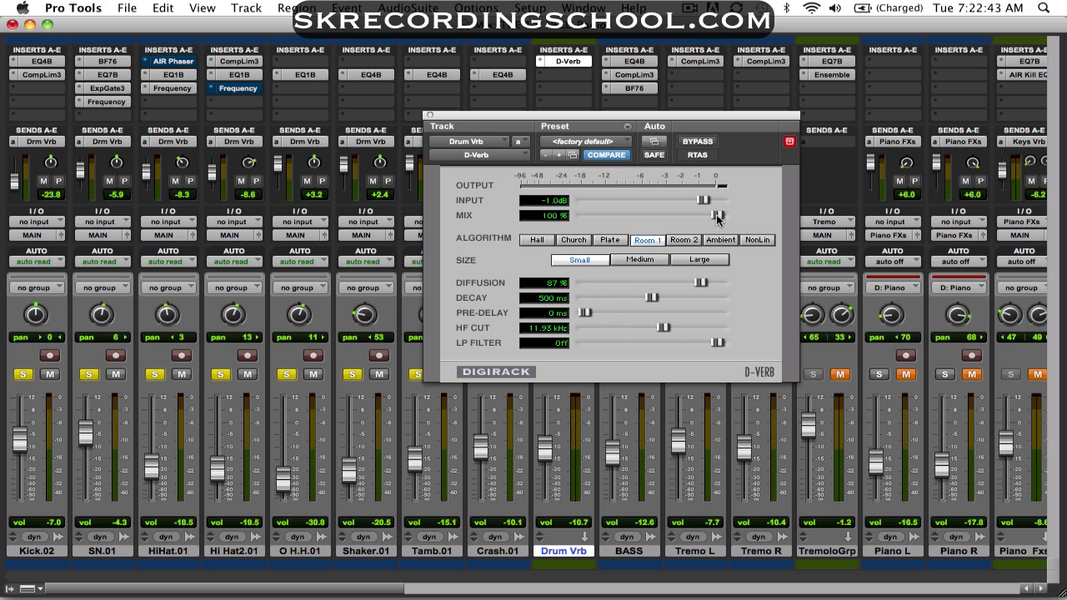
left_click_drag(717, 219, 710, 219)
left_click(429, 115)
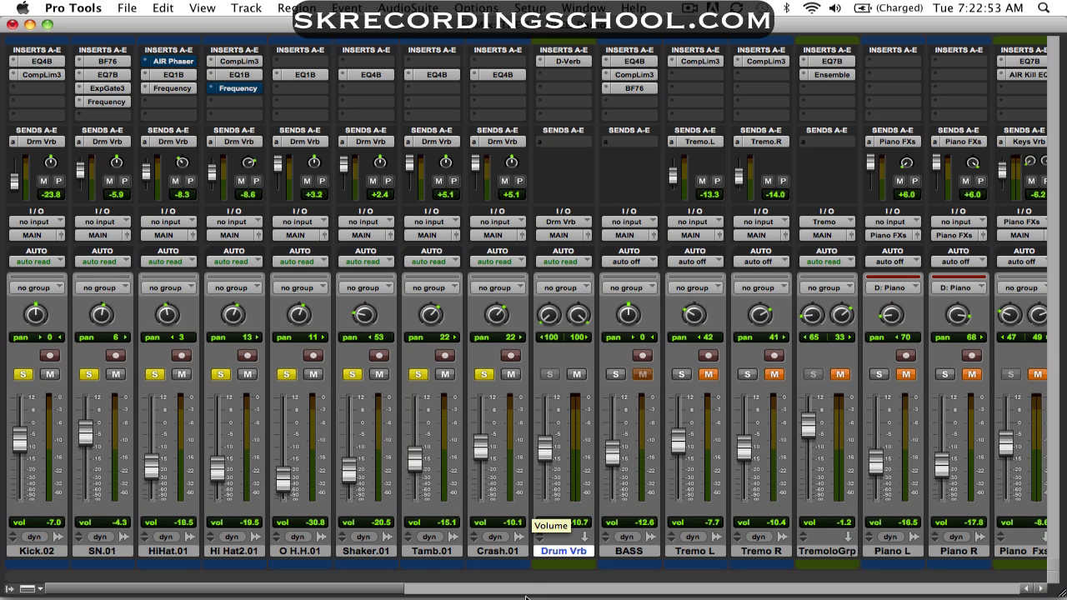
Create one new stereo Aux Input track directly after the Crash.01 track.
left_click(505, 554)
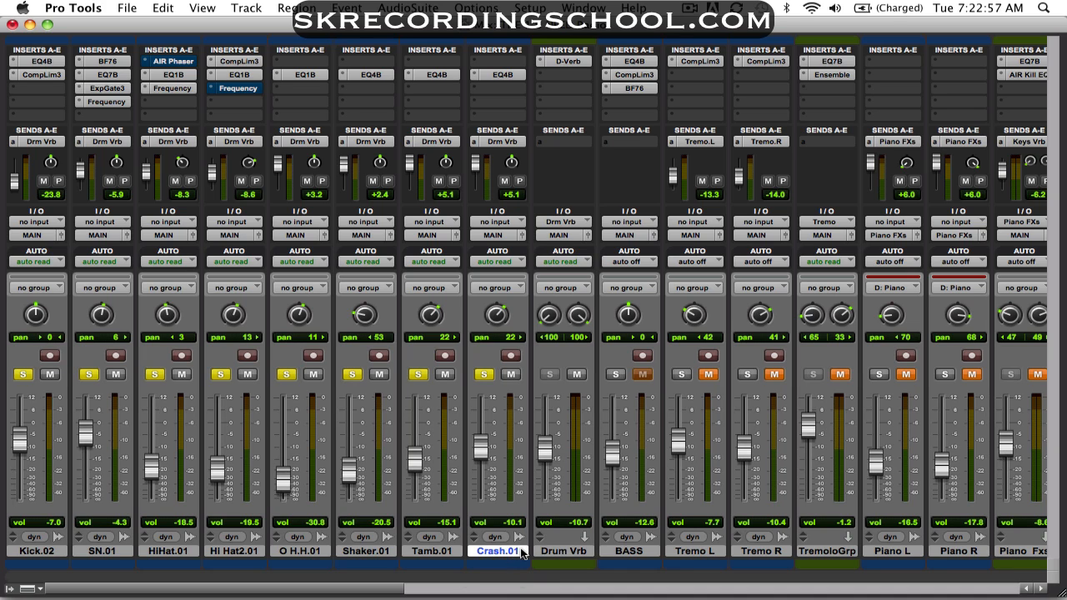
key("super+shift+n")
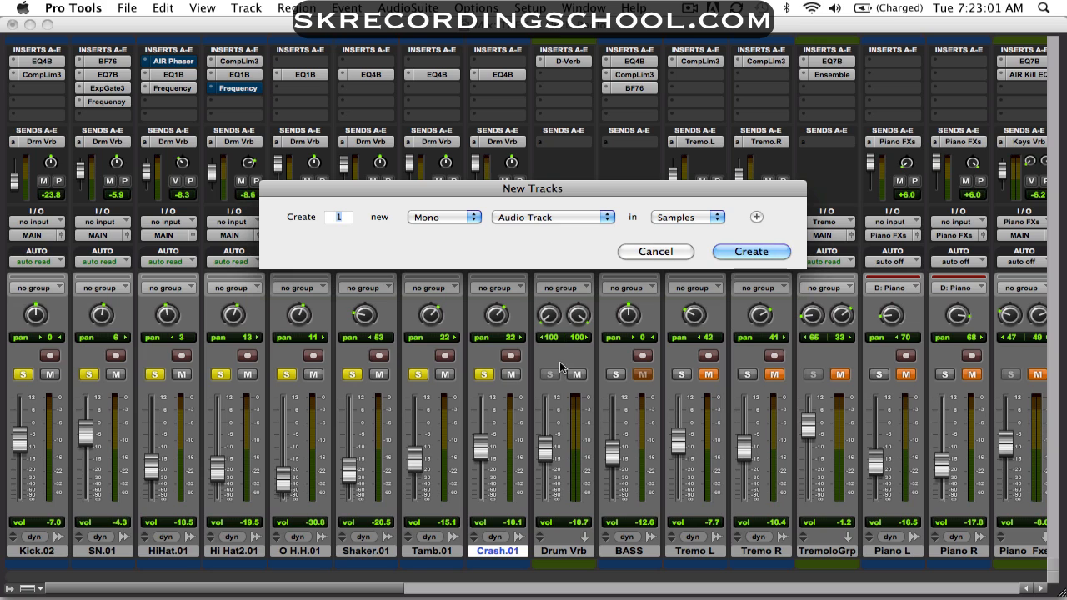
left_click(600, 225)
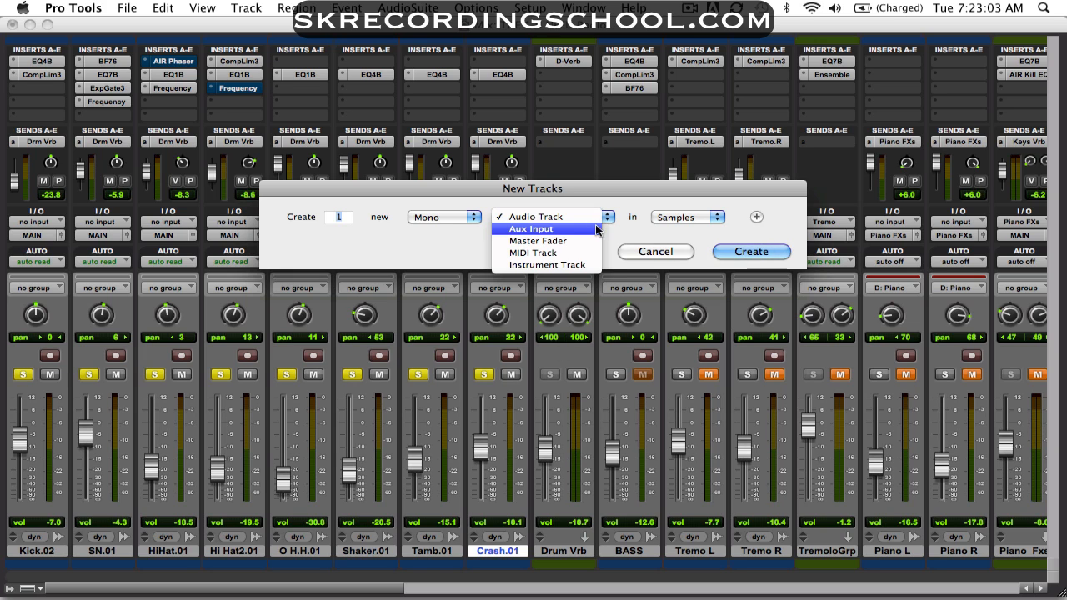
left_click(533, 228)
left_click(469, 218)
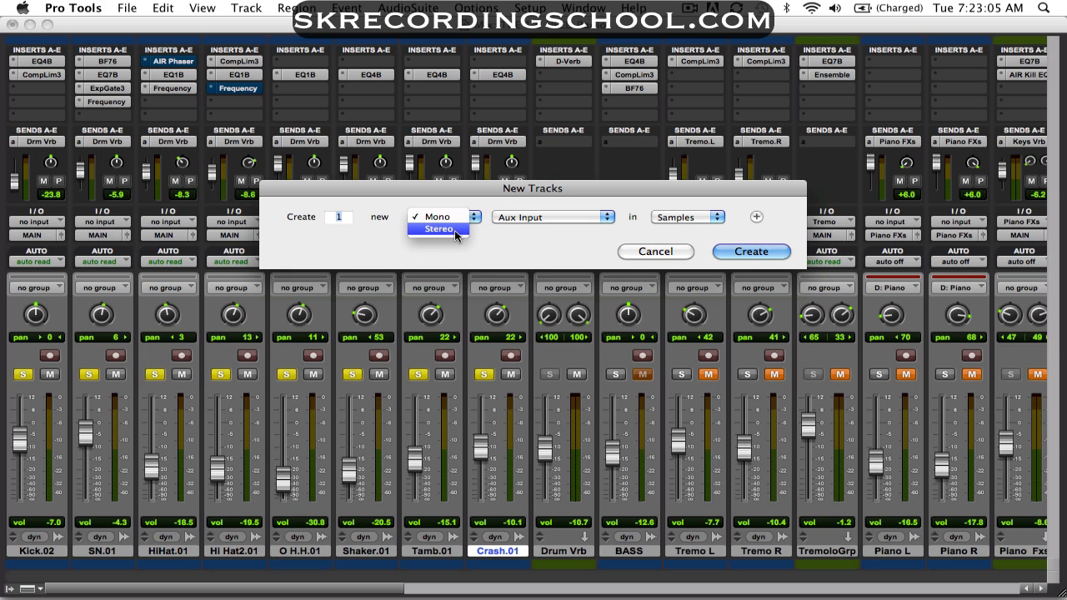
left_click(459, 231)
left_click(751, 251)
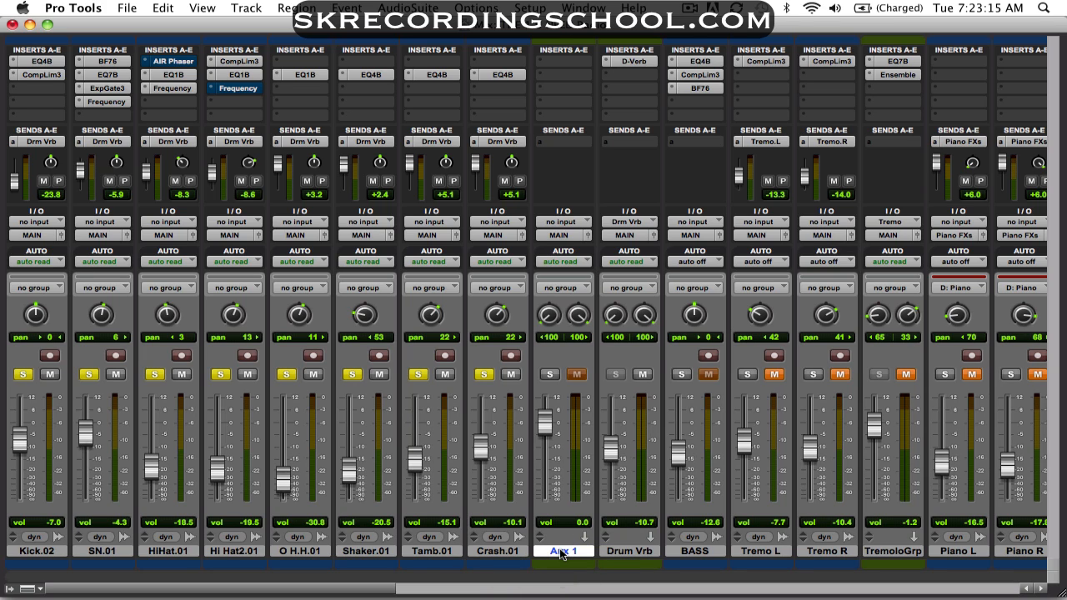
Rename the new aux track as Drm MIX.
double_click(561, 552)
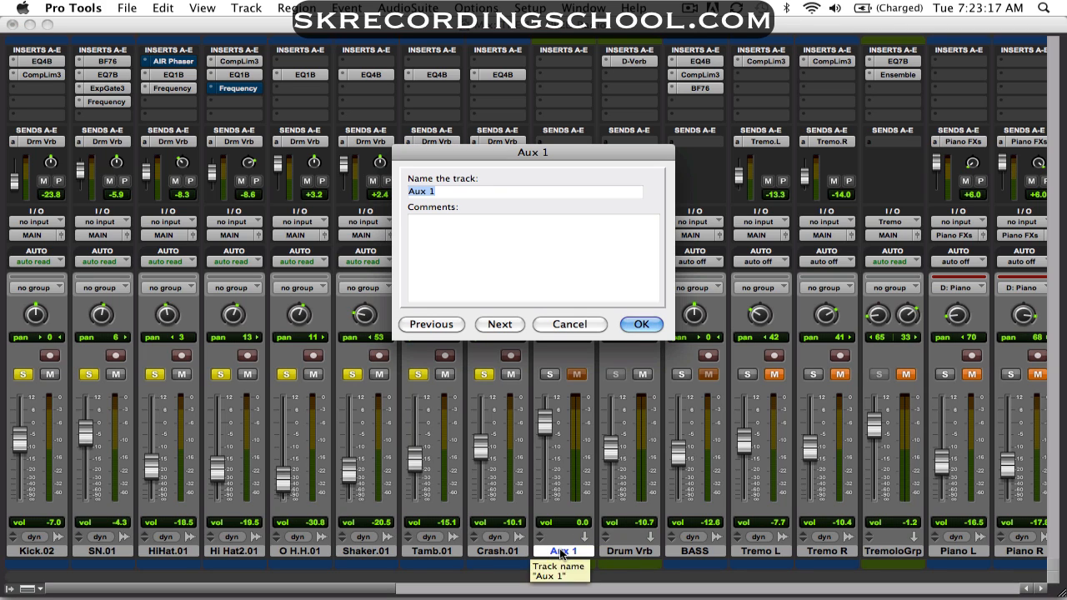
type("Drm MI")
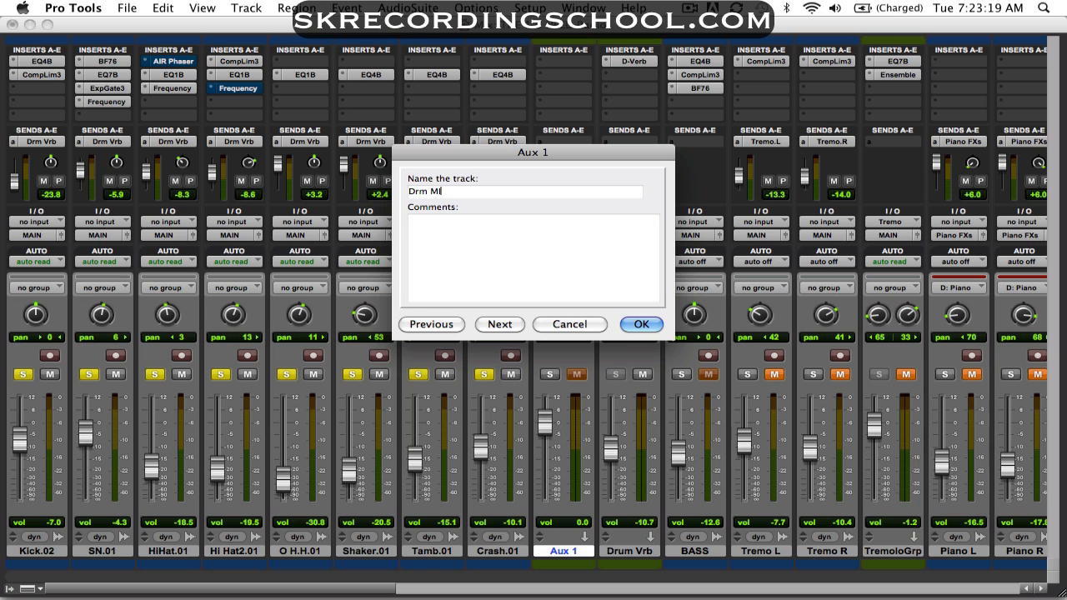
type("X")
key("Return")
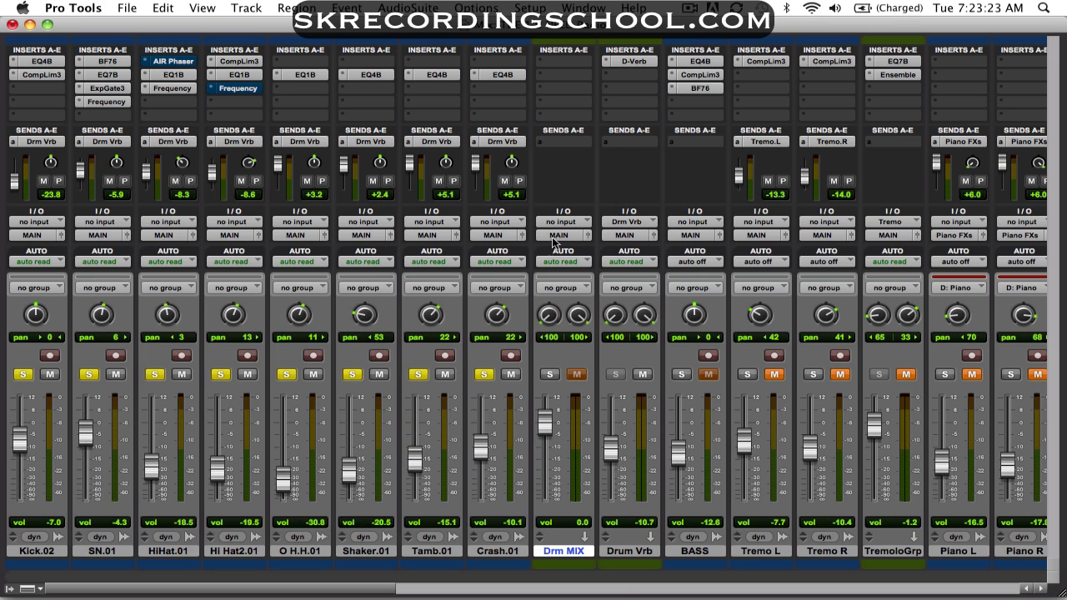
Rename the stereo bus 25-26 as Drm MIX in the I/O Setup and apply the change.
left_click(583, 7)
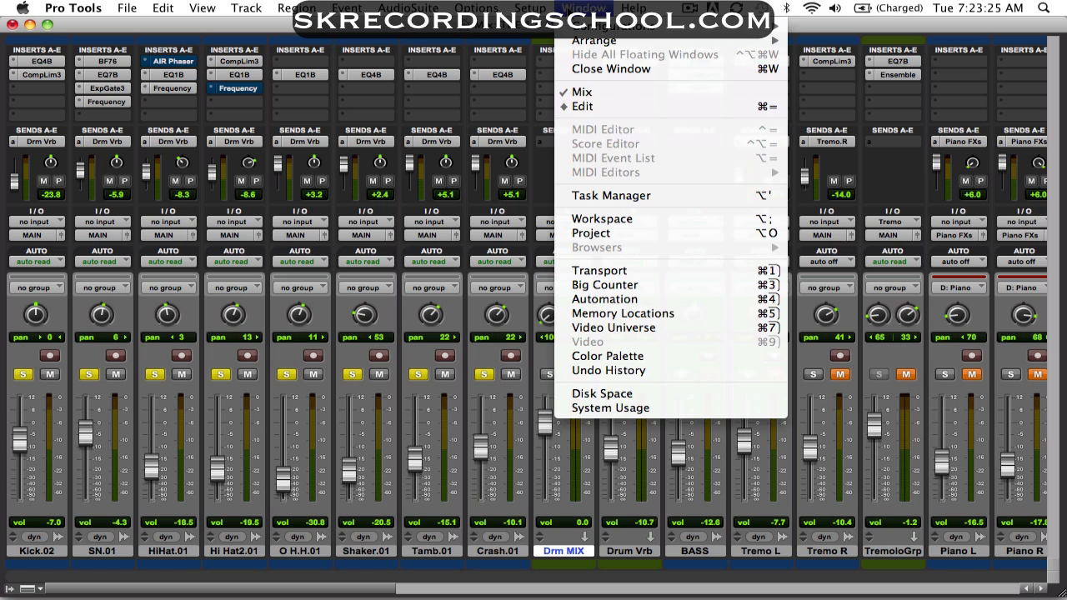
mouse_move(550, 9)
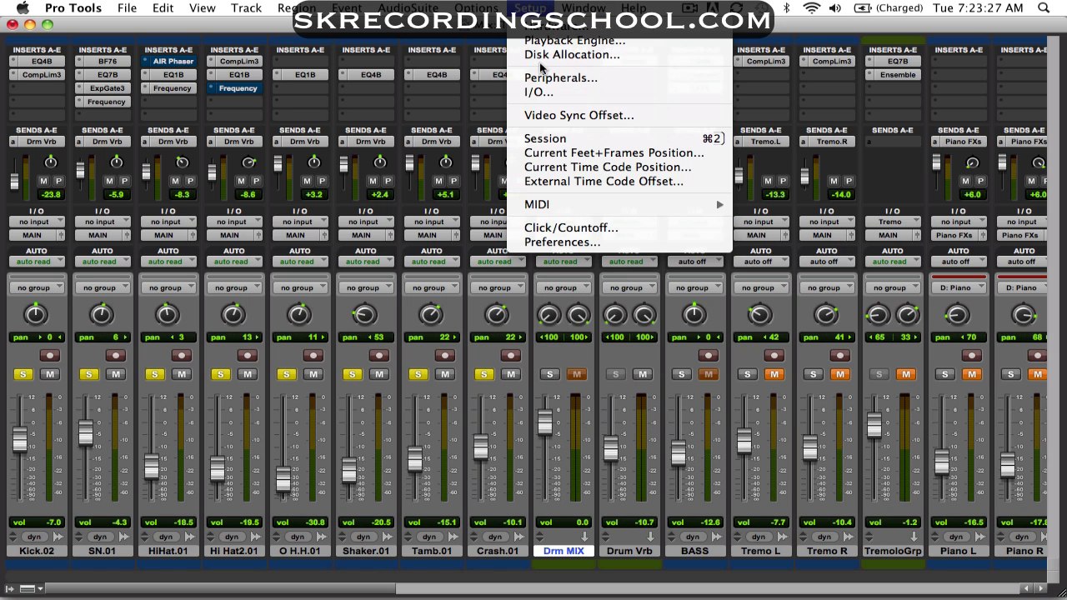
left_click(540, 92)
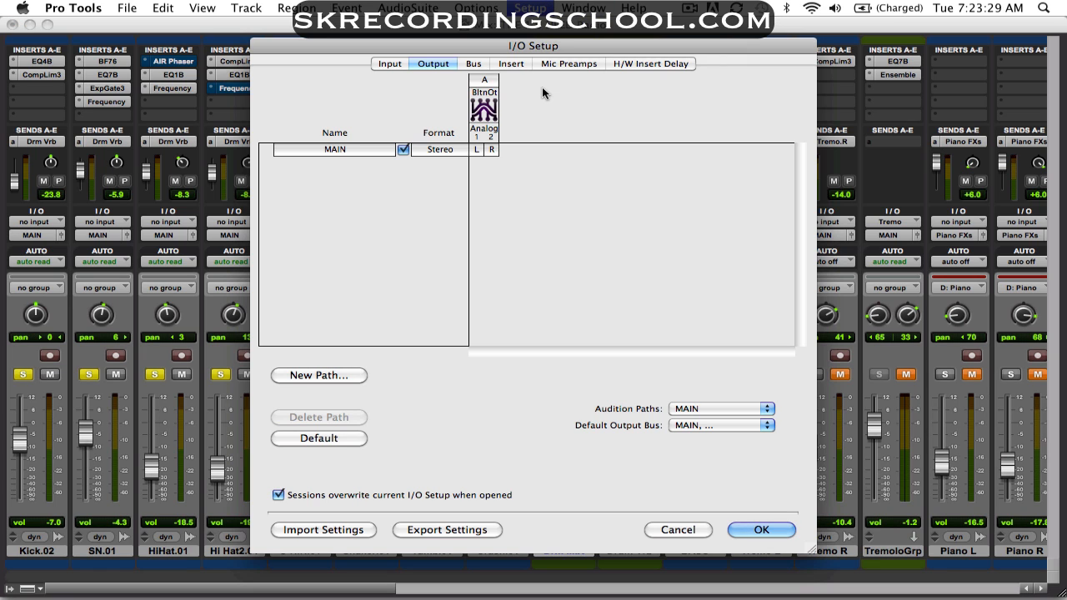
left_click(473, 64)
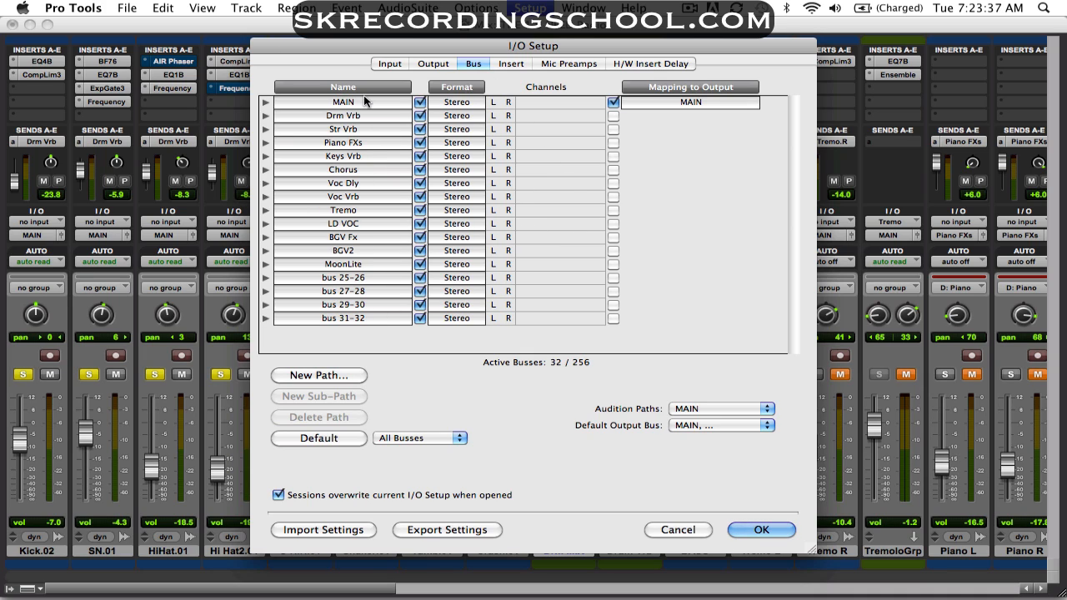
left_click(354, 278)
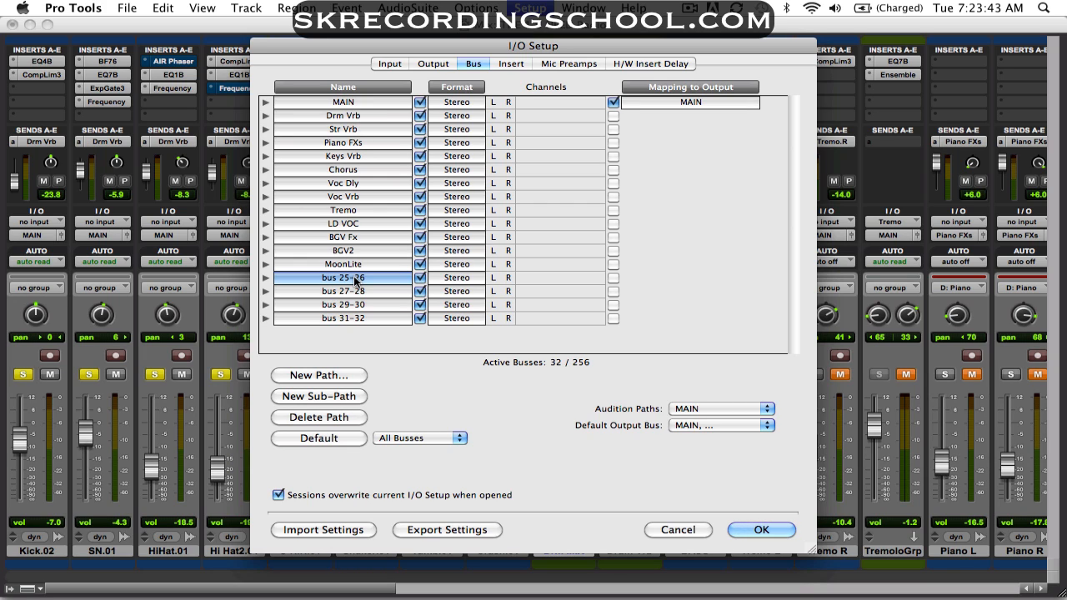
left_click(357, 279)
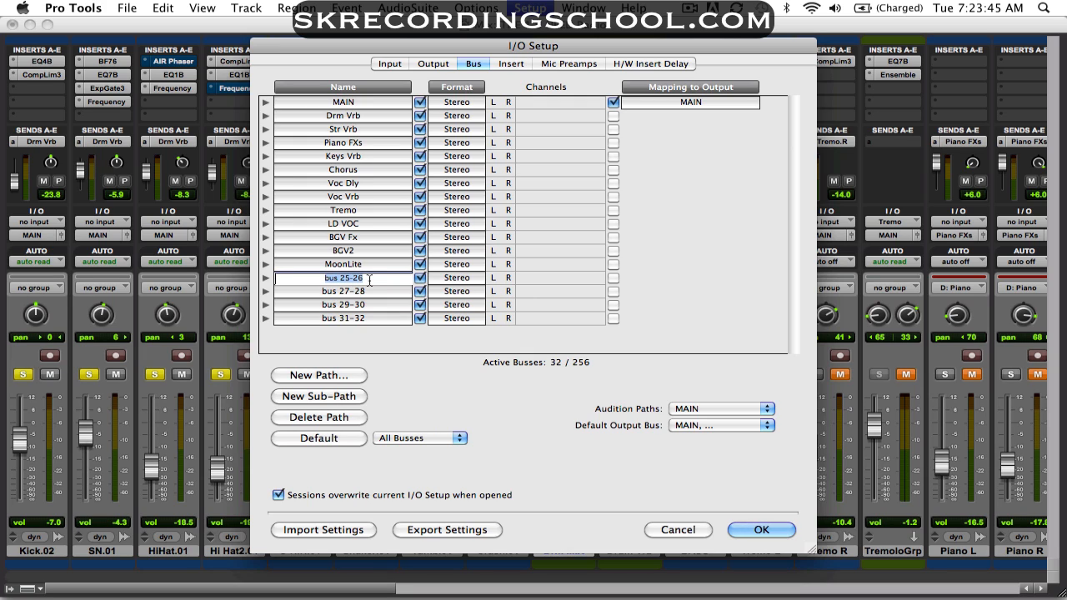
type("R")
key("BackSpace")
type("Drm MIX")
key("Return")
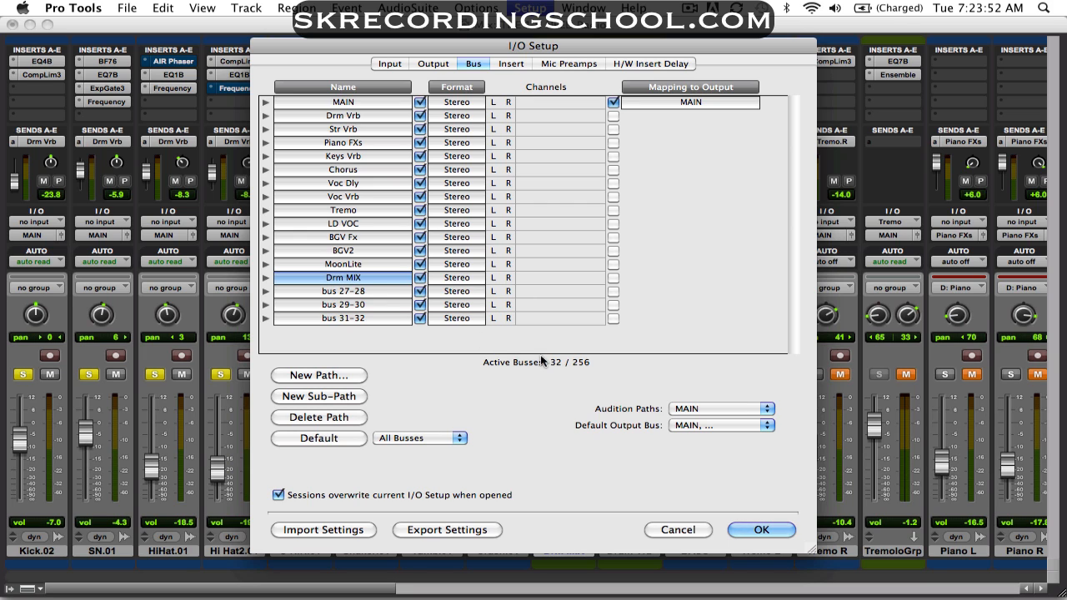
left_click(780, 528)
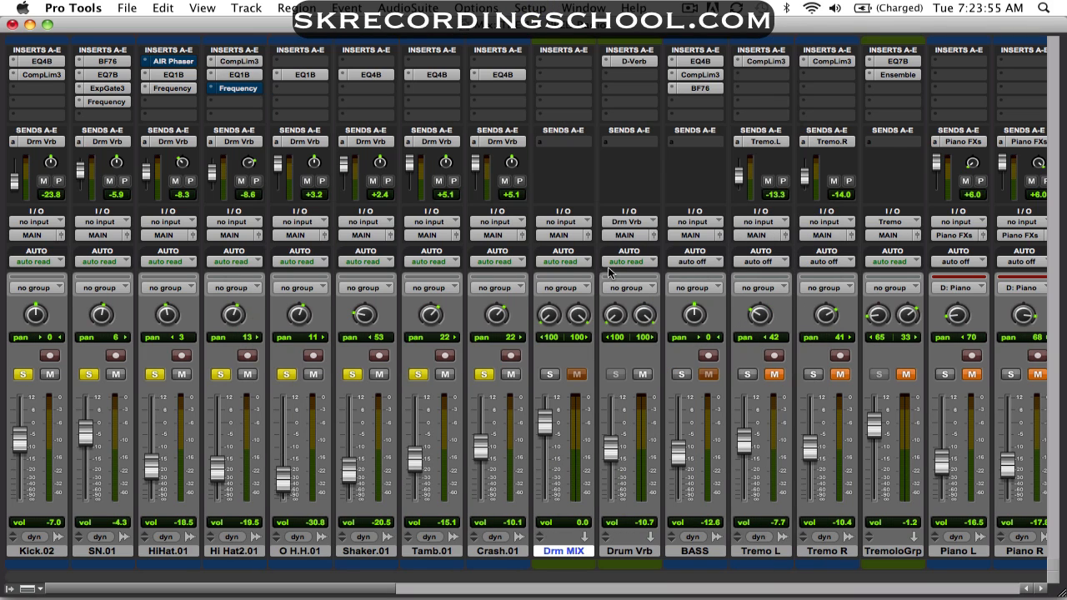
Set the input of the Drm MIX aux track to the stereo Drm MIX bus.
left_click(572, 222)
mouse_move(573, 259)
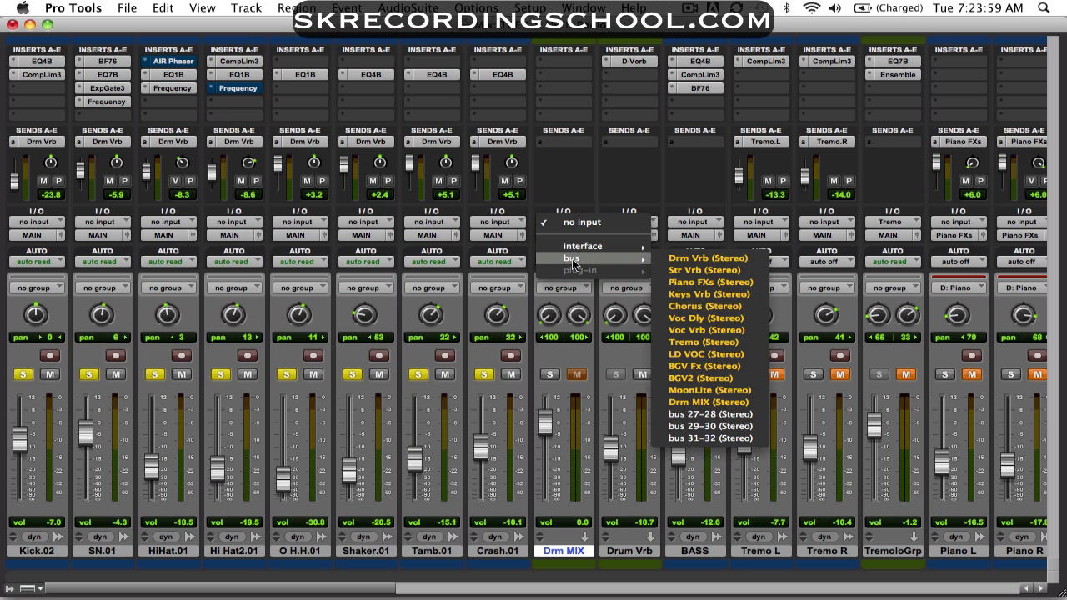
left_click(727, 405)
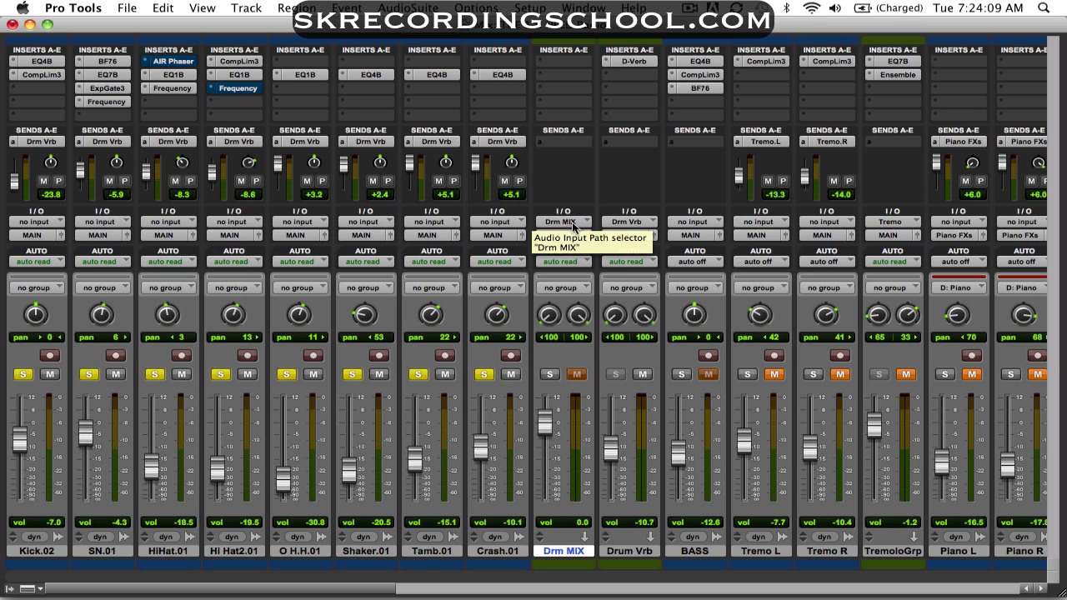
Route the outputs of the Kick.02 and SN.01 tracks to the stereo Drm MIX bus.
left_click(31, 237)
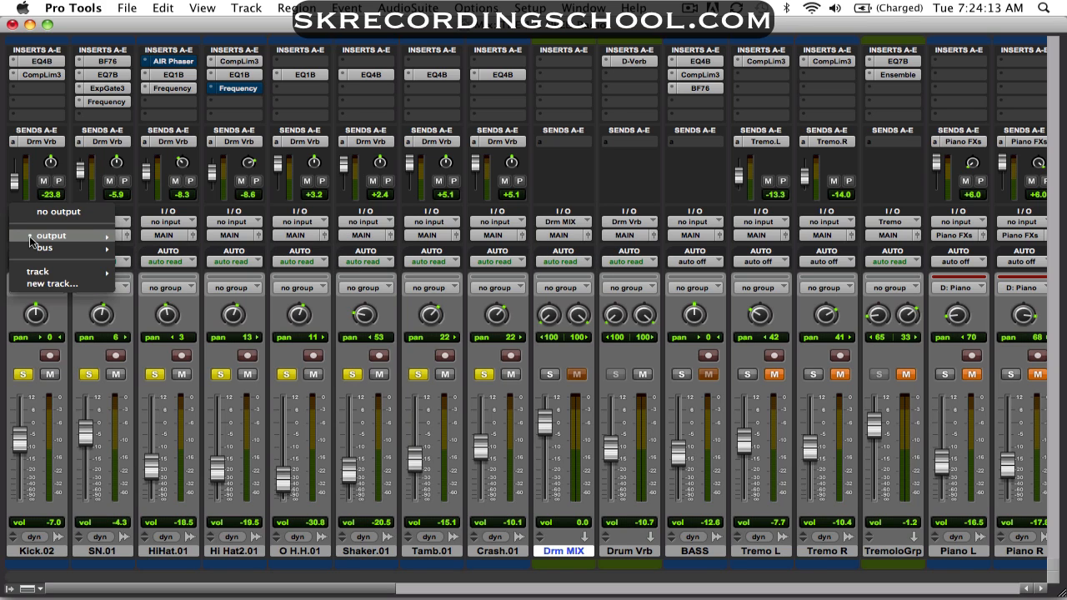
mouse_move(35, 250)
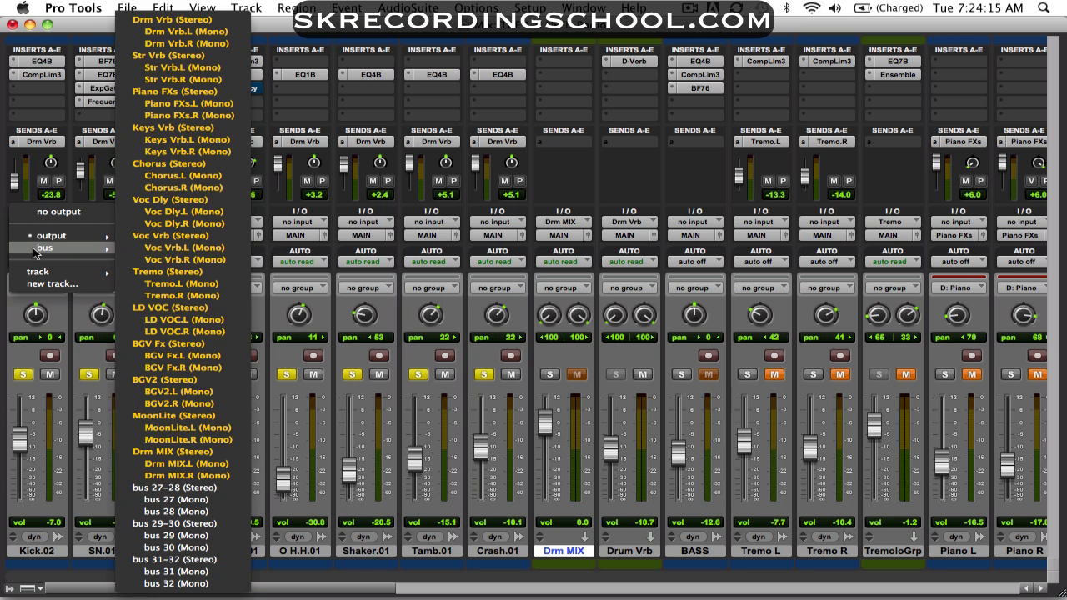
left_click(219, 453)
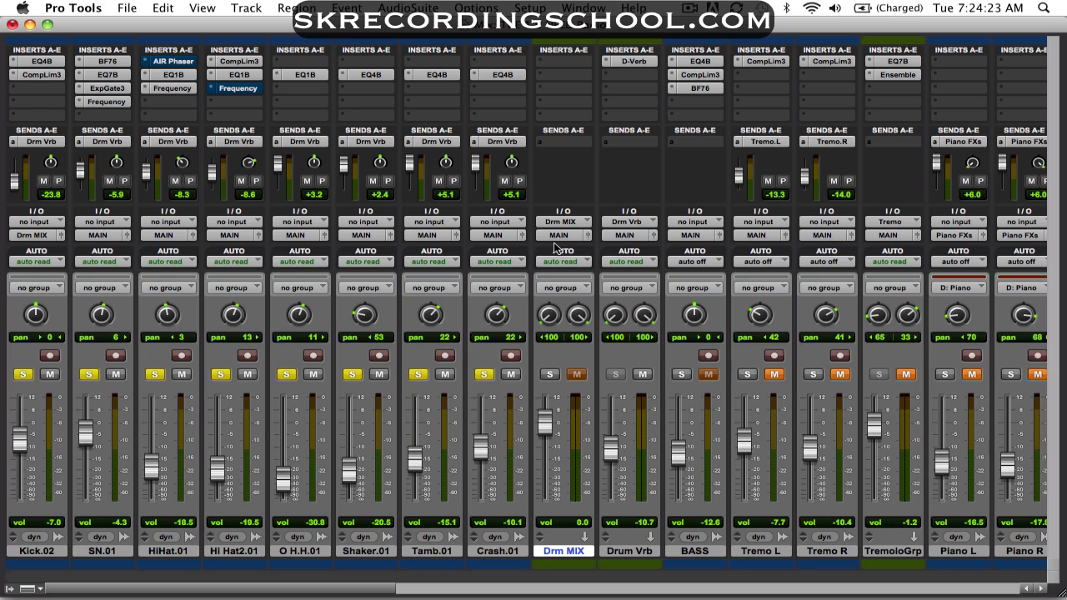
left_click(99, 235)
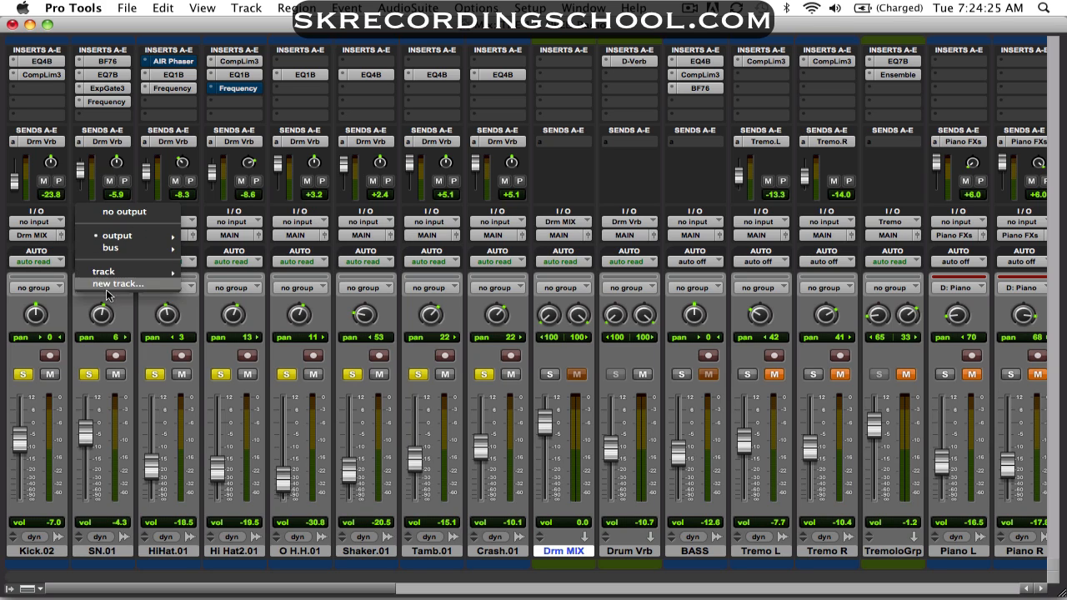
mouse_move(123, 256)
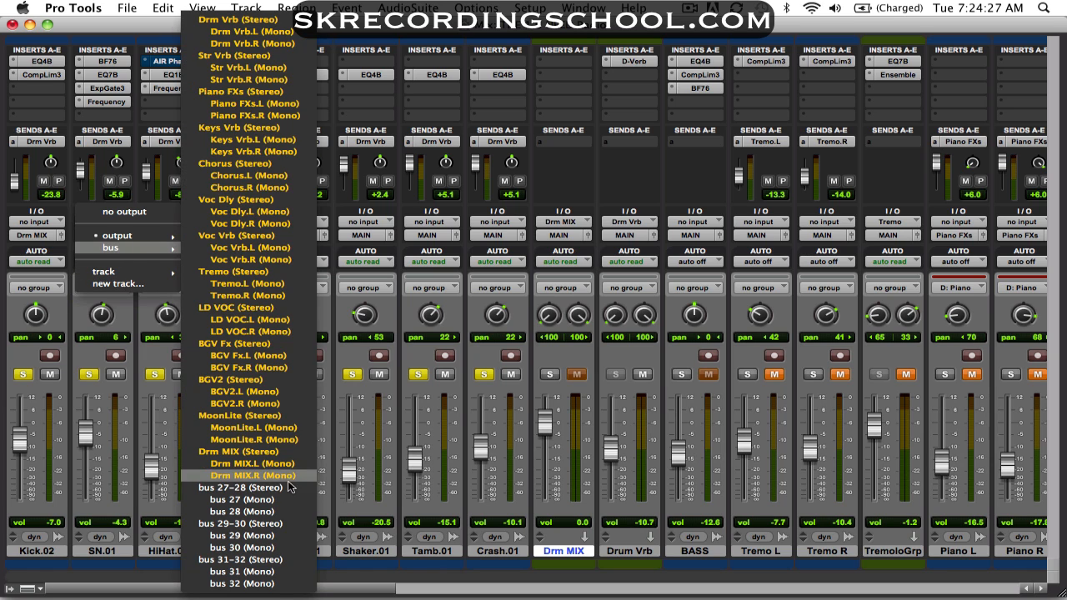
left_click(289, 452)
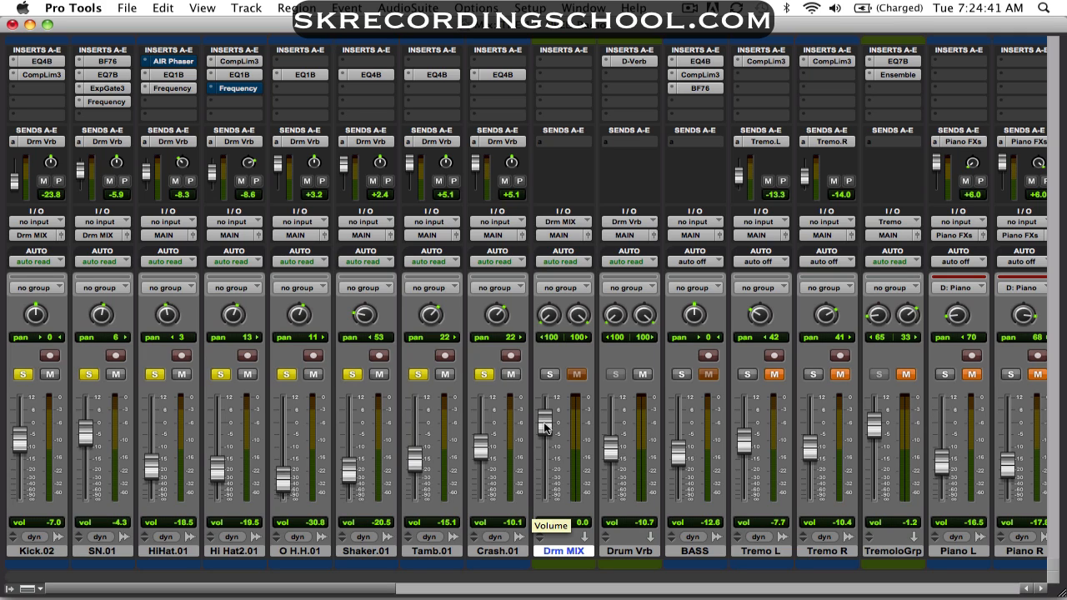
Raise the Drm MIX track's volume fader to about +0.7 dB.
left_click_drag(545, 427, 548, 426)
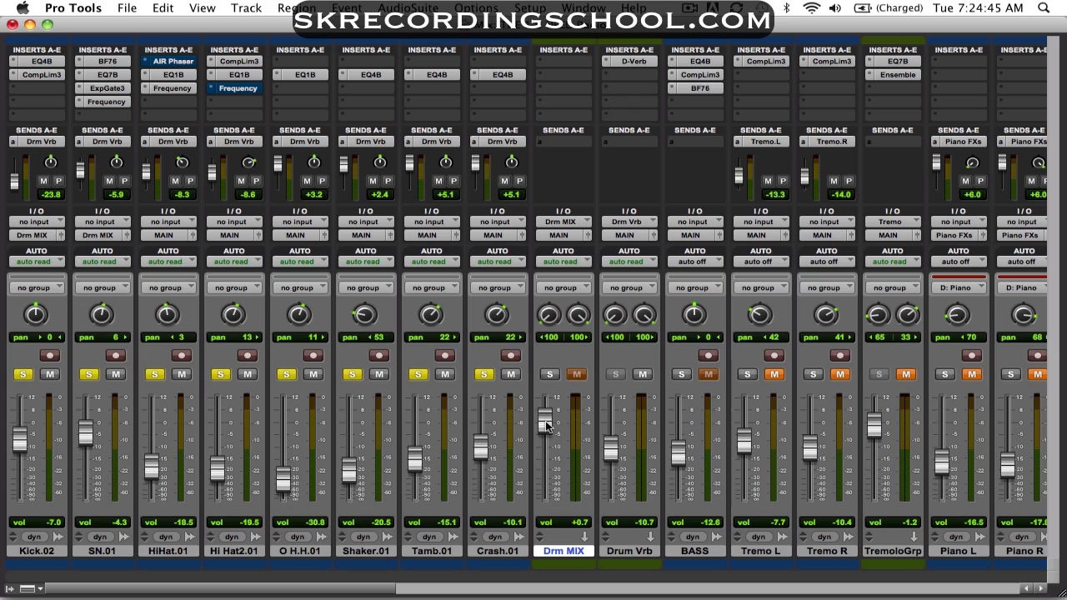